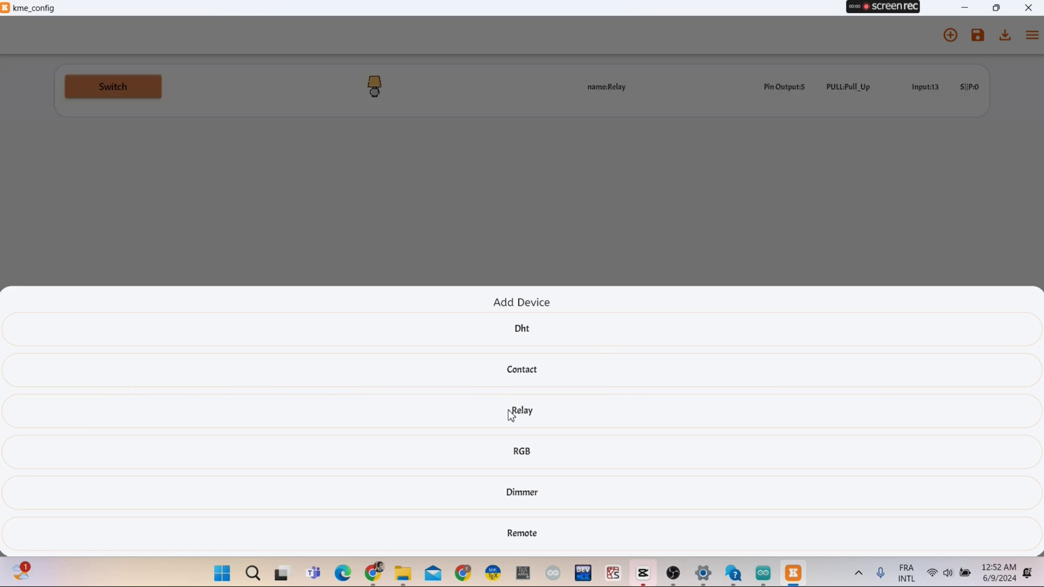
# Rename the Switch relay device as Buzzer
pyautogui.click(298, 219)
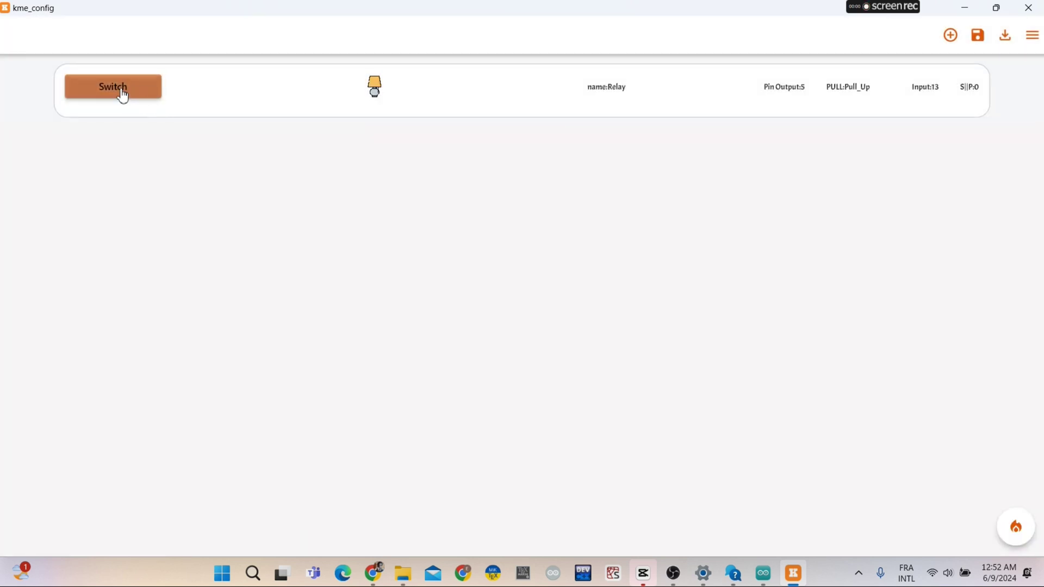
pyautogui.click(123, 96)
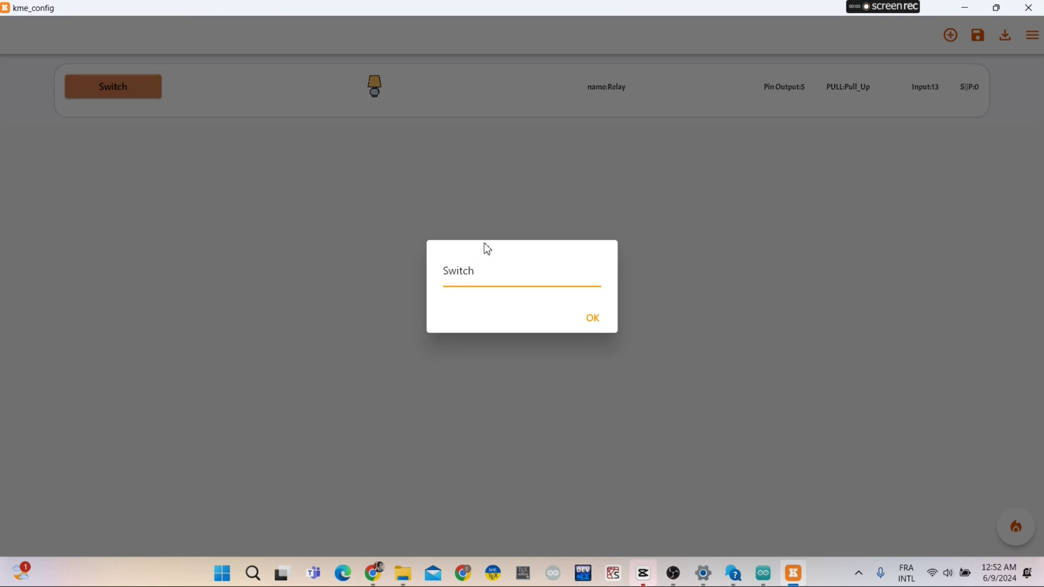
pyautogui.press('BackSpace')
pyautogui.press('BackSpace')
pyautogui.press('BackSpace')
pyautogui.press('BackSpace')
pyautogui.press('BackSpace')
pyautogui.press('capslock')
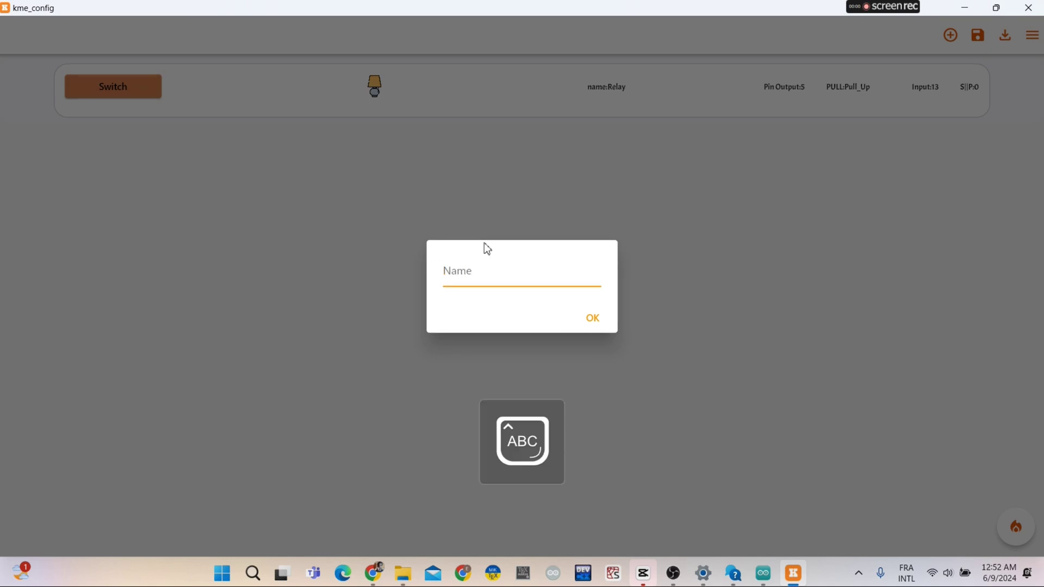
pyautogui.write('B')
pyautogui.press('capslock')
pyautogui.write('uzz')
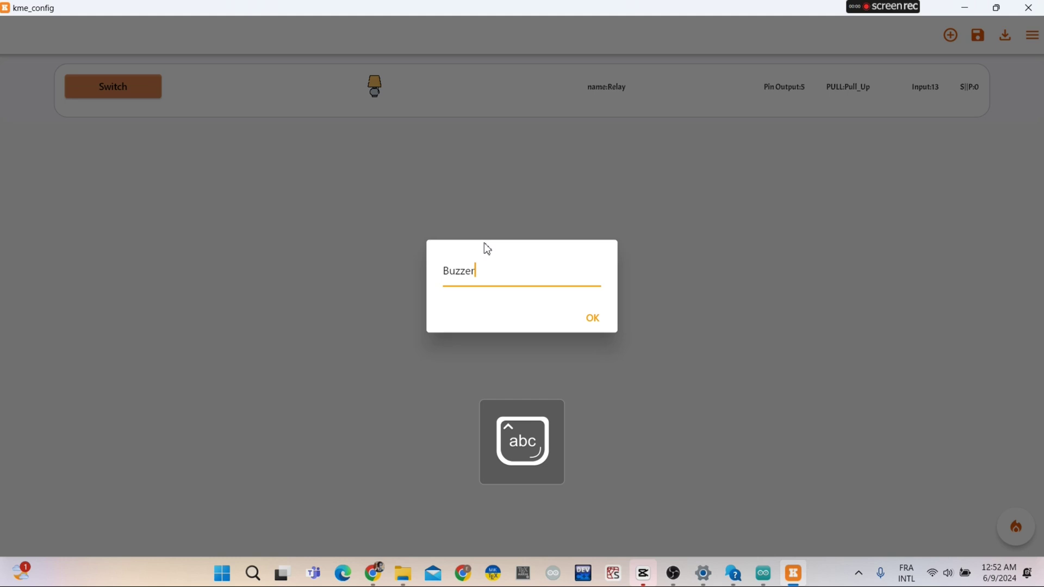
pyautogui.write('er')
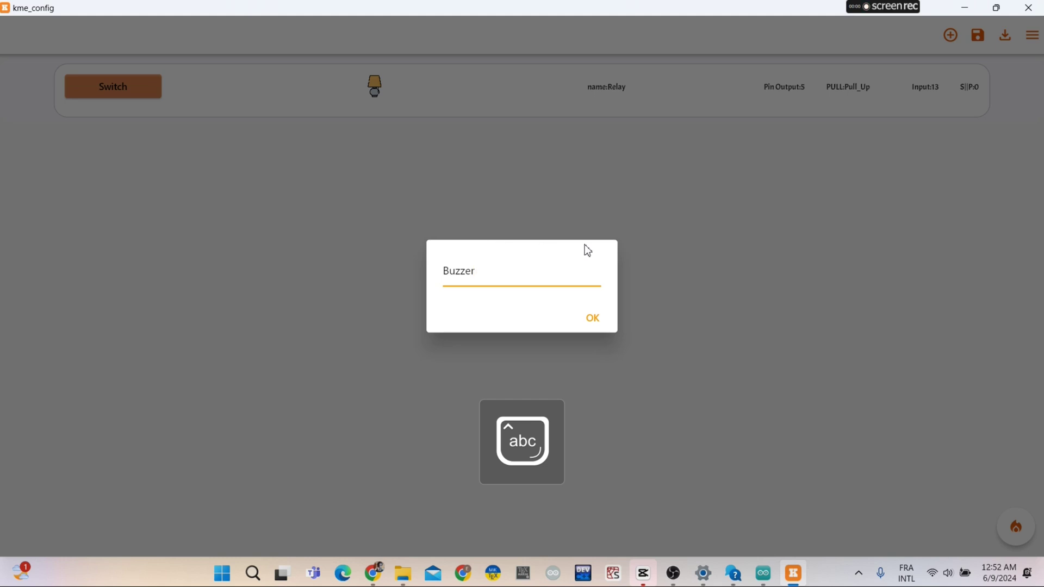
pyautogui.click(593, 319)
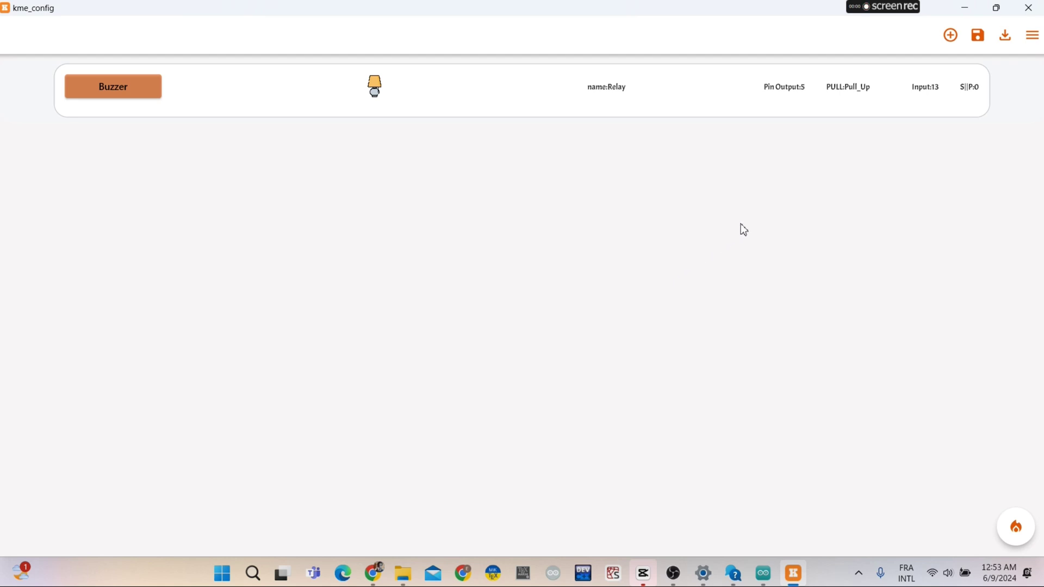
# Add a Contact device to the configuration below the Buzzer relay
pyautogui.click(949, 37)
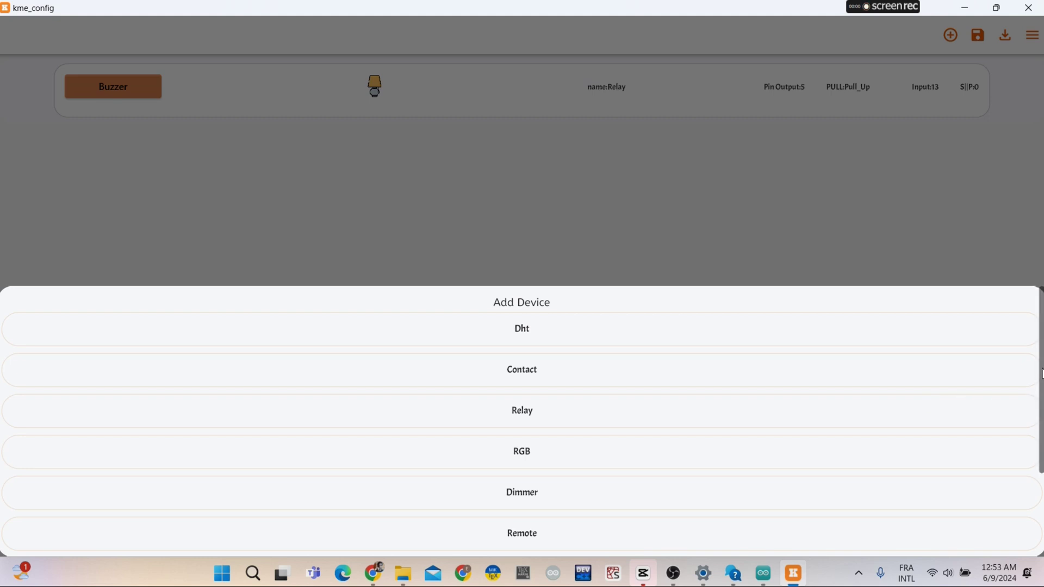
pyautogui.moveTo(1041, 374); pyautogui.dragTo(1041, 406)
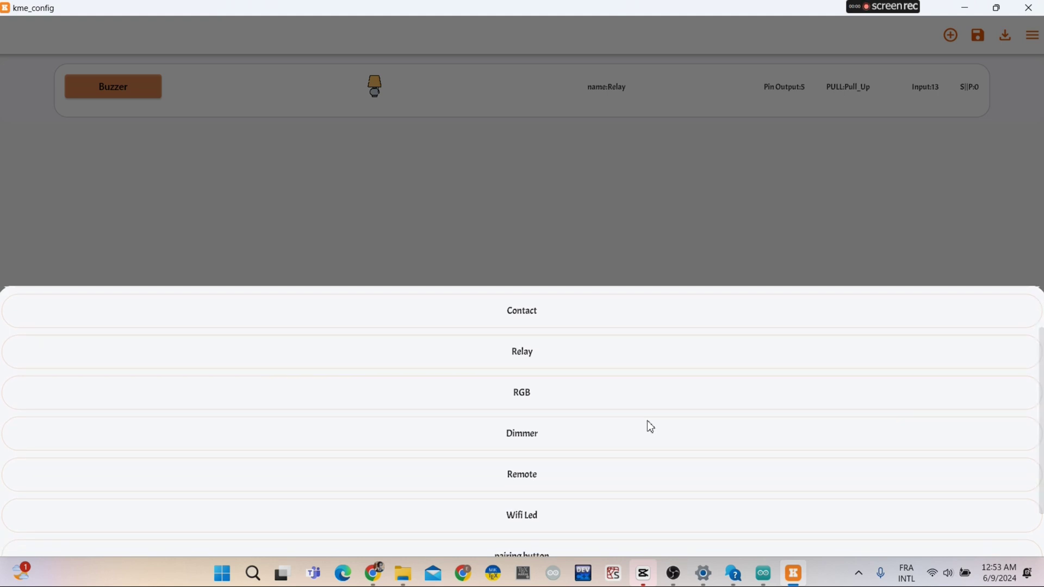
pyautogui.click(536, 359)
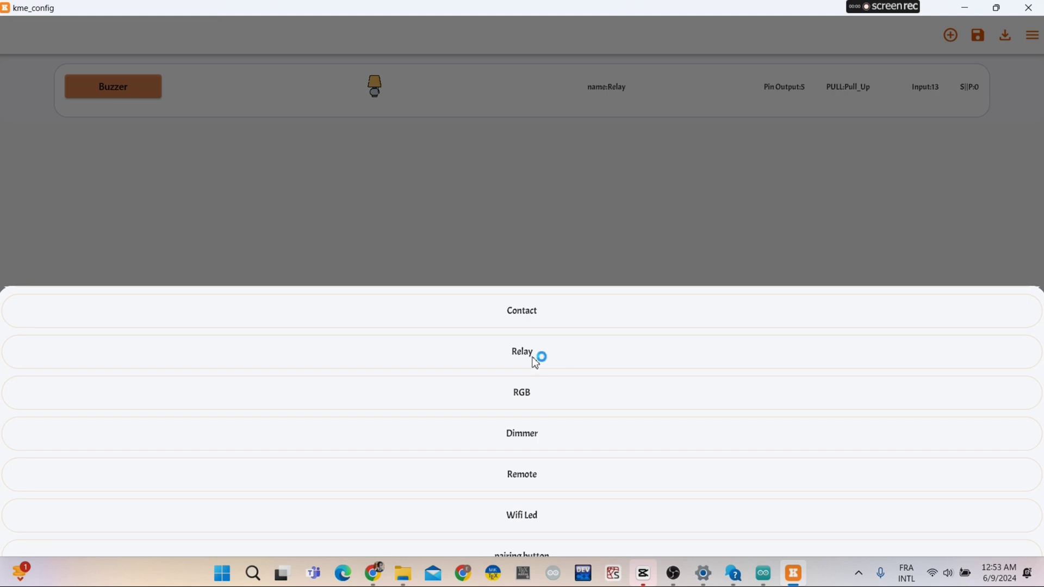
pyautogui.click(509, 324)
pyautogui.click(441, 238)
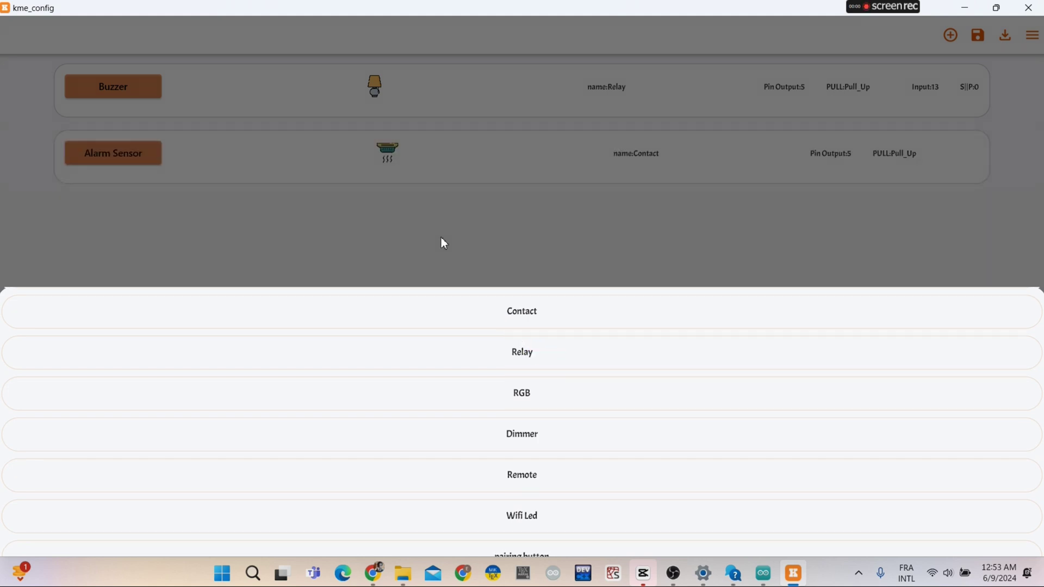
# Rename the new Contact device as Flame Sensor
pyautogui.click(114, 158)
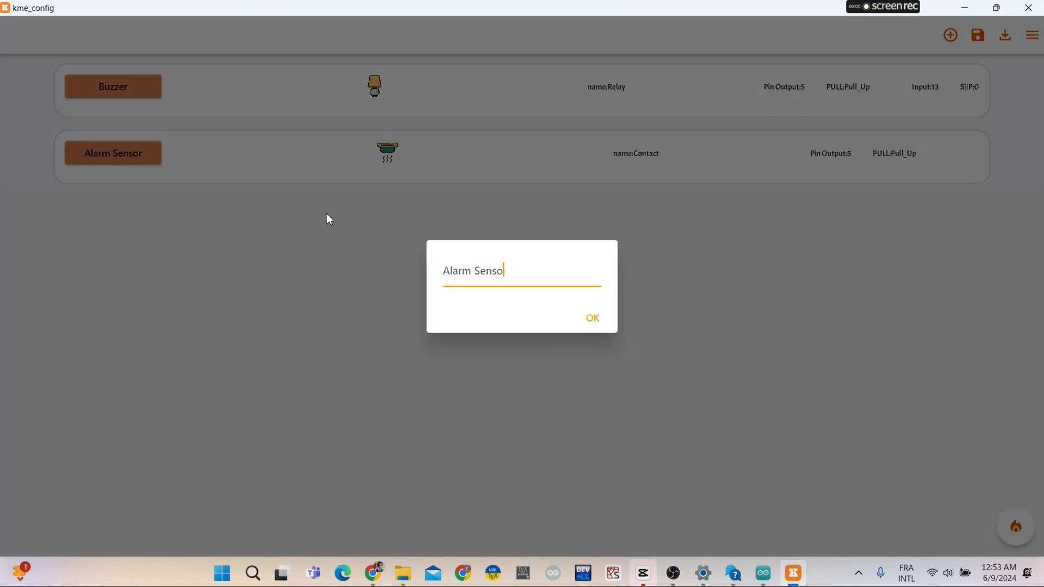
pyautogui.press('BackSpace')
pyautogui.press('BackSpace')
pyautogui.press('BackSpace')
pyautogui.press('BackSpace')
pyautogui.press('BackSpace')
pyautogui.press('BackSpace')
pyautogui.press('BackSpace')
pyautogui.press('BackSpace')
pyautogui.press('BackSpace')
pyautogui.press('BackSpace')
pyautogui.press('BackSpace')
pyautogui.press('BackSpace')
pyautogui.press('capslock')
pyautogui.write('F')
pyautogui.press('capslock')
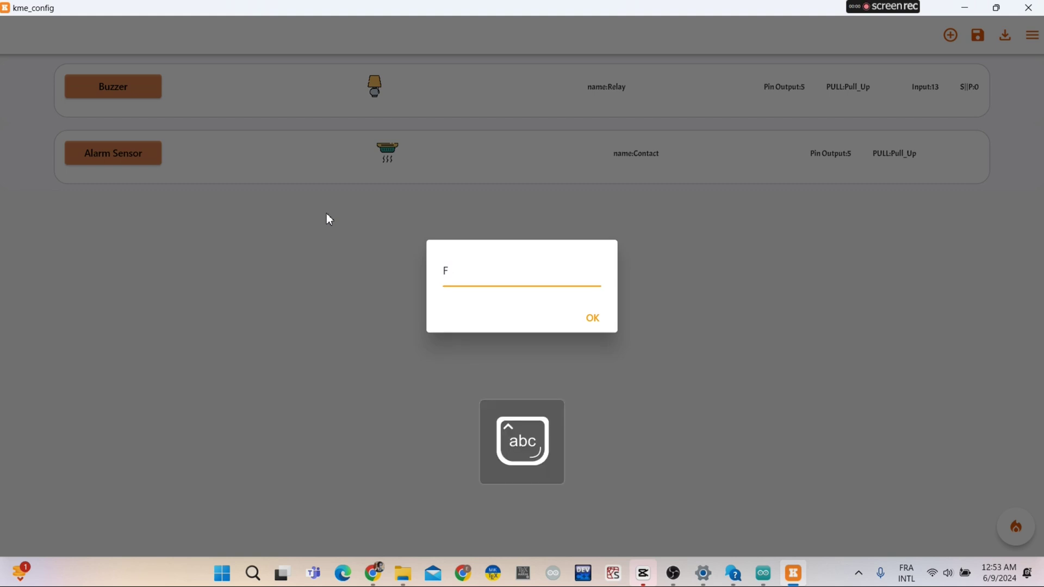
pyautogui.write('lame')
pyautogui.press('capslock')
pyautogui.write('S')
pyautogui.press('capslock')
pyautogui.write('ensor')
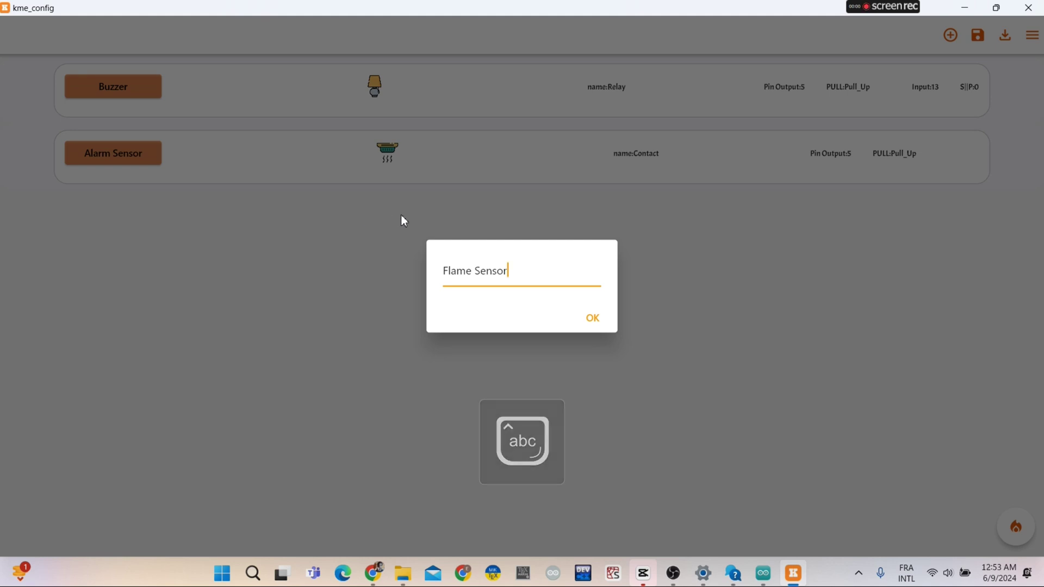
pyautogui.click(594, 321)
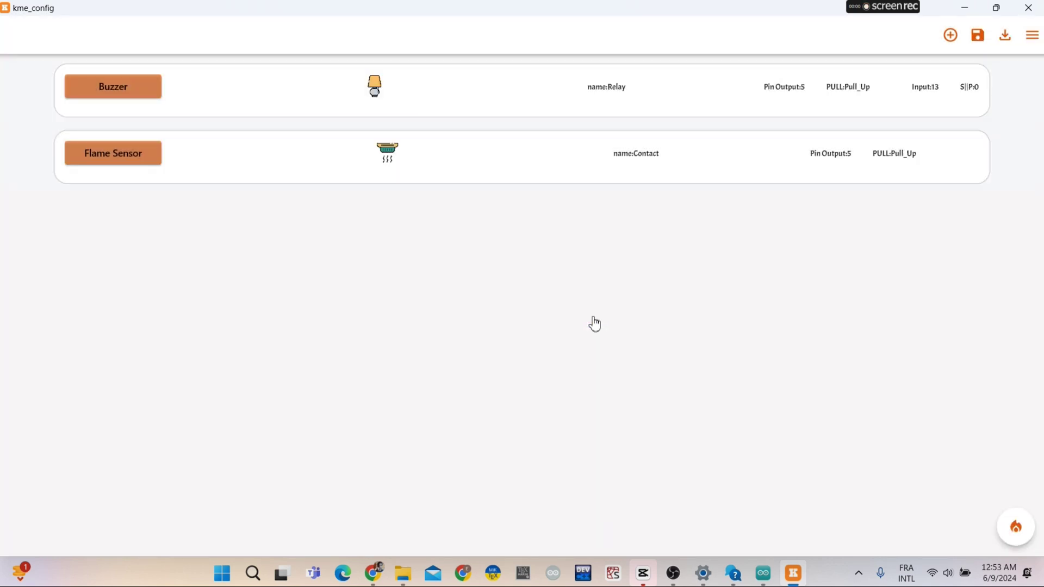
# Change the Buzzer device's icon to the round blue power symbol
pyautogui.click(374, 91)
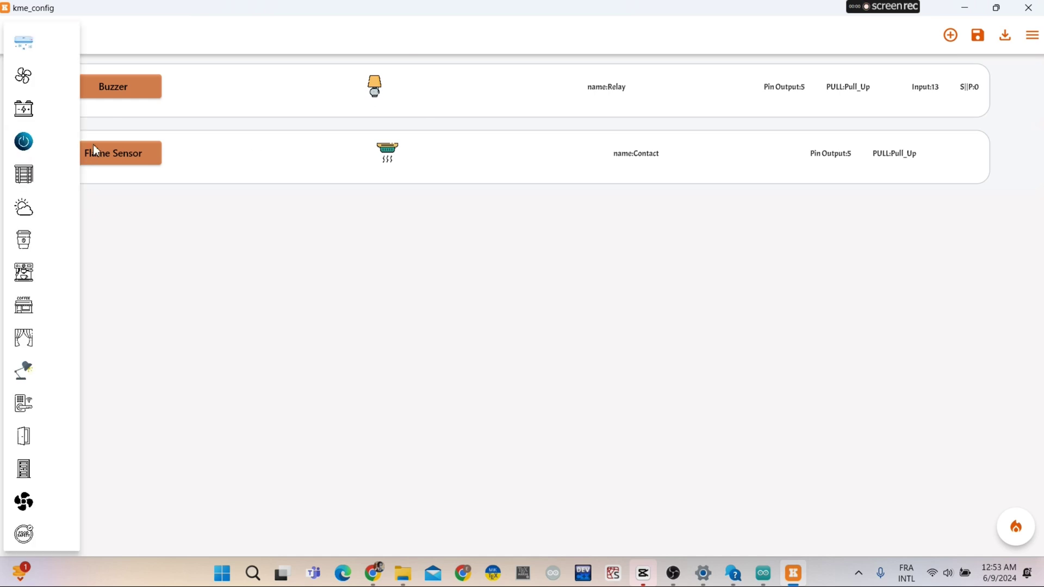
pyautogui.scroll(-5, 77, 112)
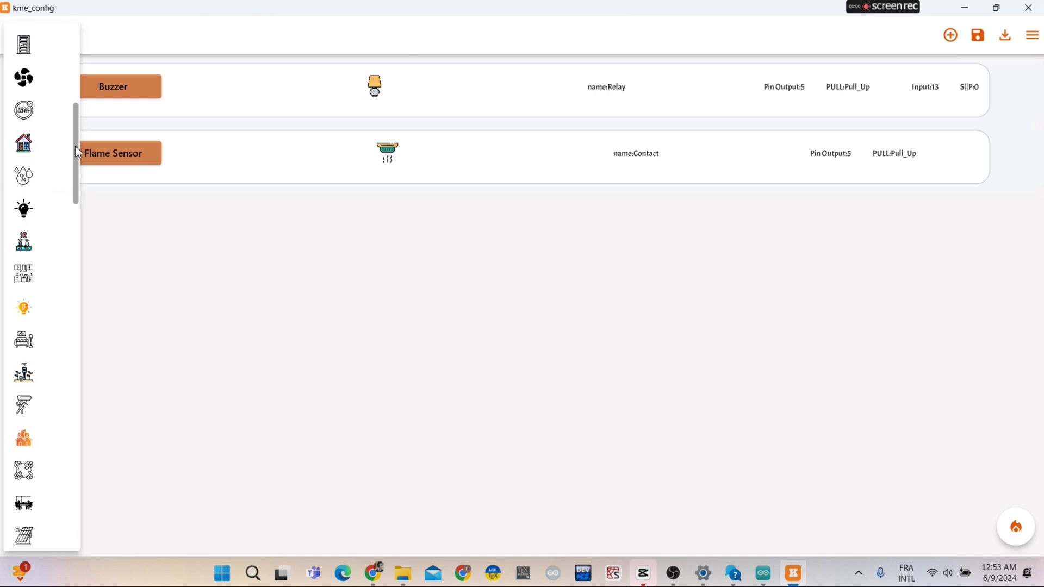
pyautogui.moveTo(75, 146); pyautogui.dragTo(79, 79)
pyautogui.click(23, 140)
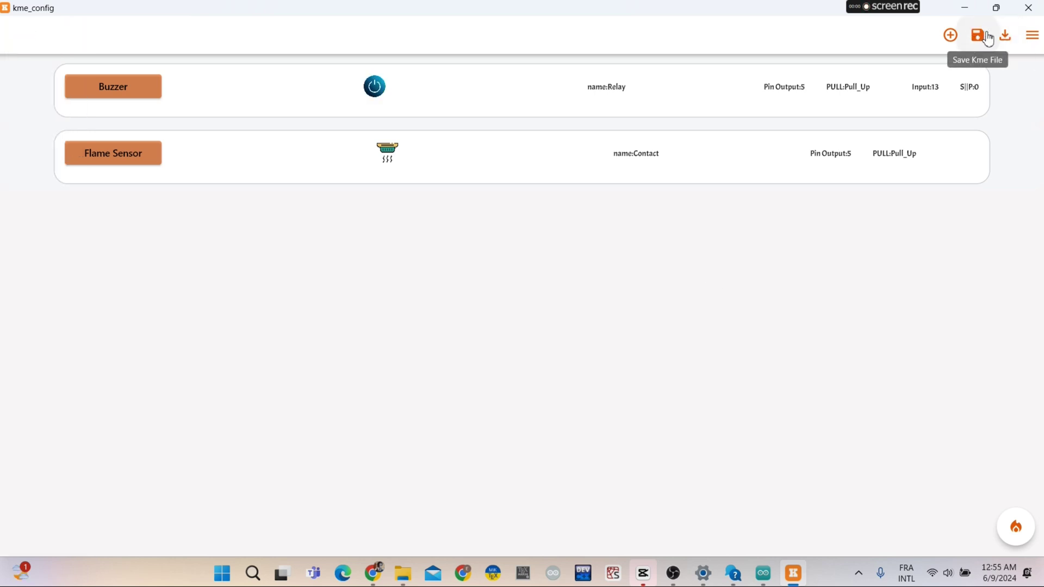
# Connect to the KME device on COM7 and try to upload the configuration to it
pyautogui.click(1032, 35)
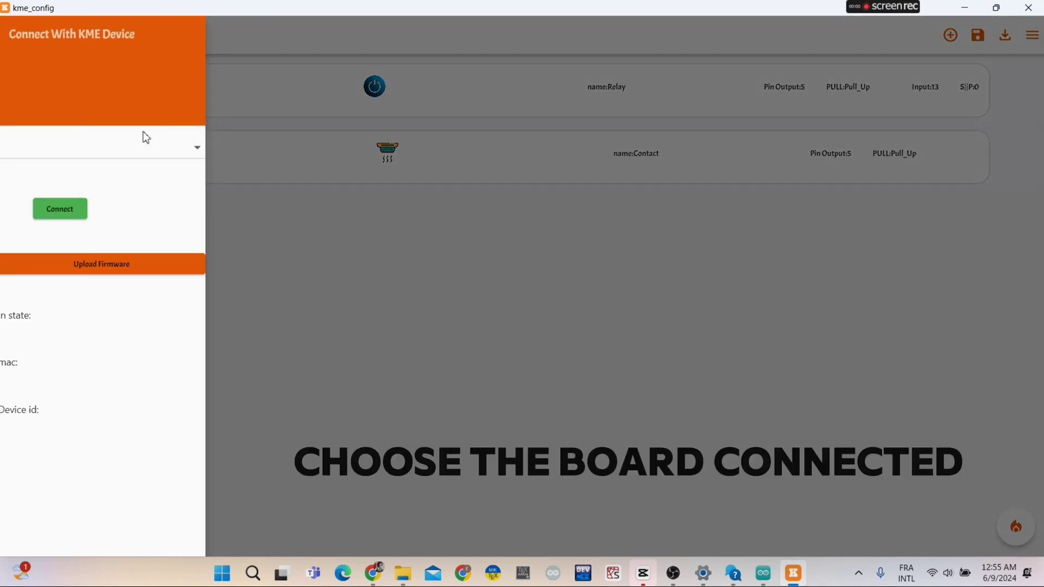
pyautogui.click(109, 146)
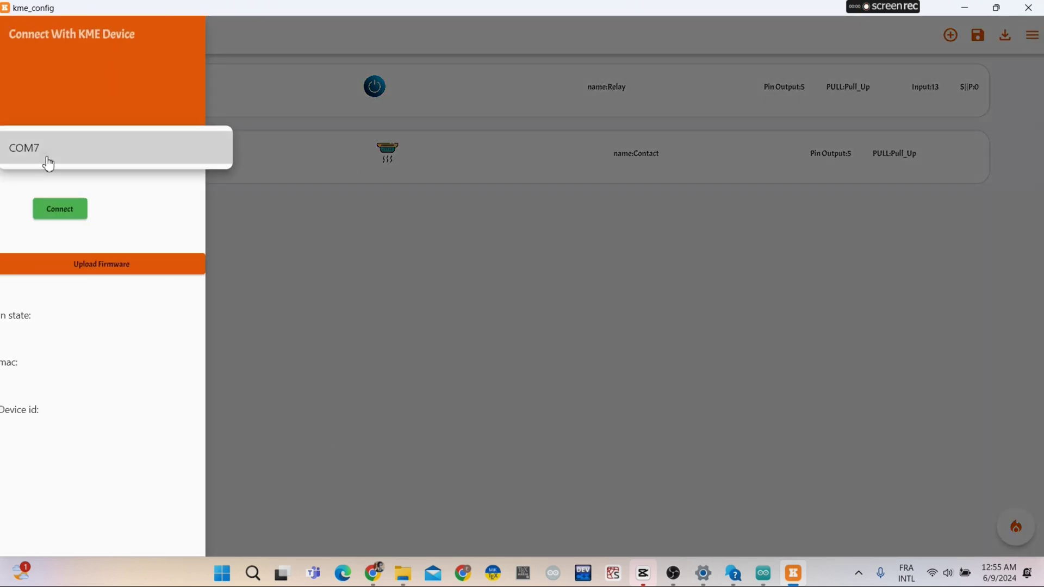
pyautogui.click(49, 163)
pyautogui.click(66, 216)
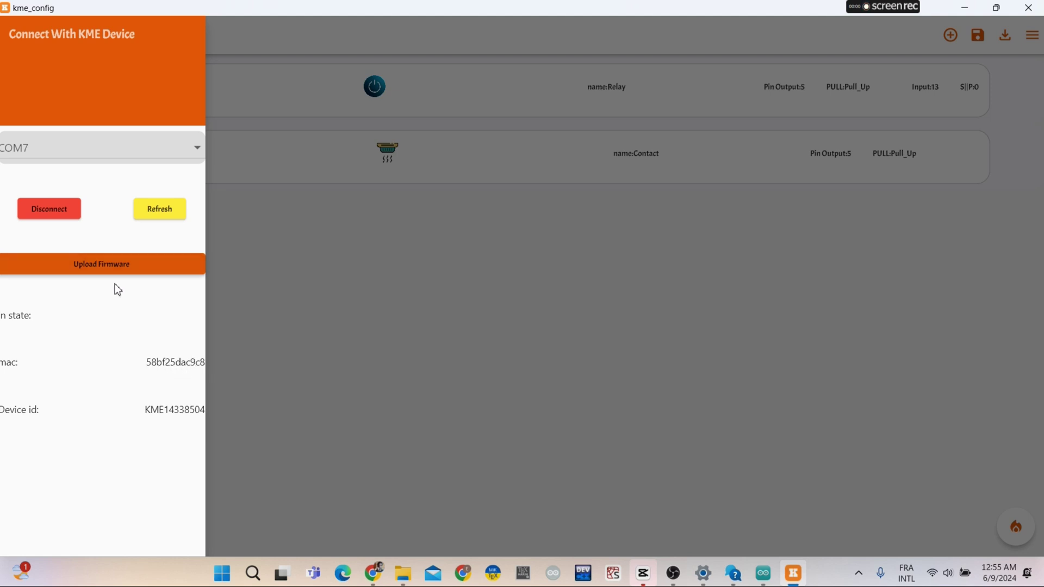
pyautogui.click(611, 302)
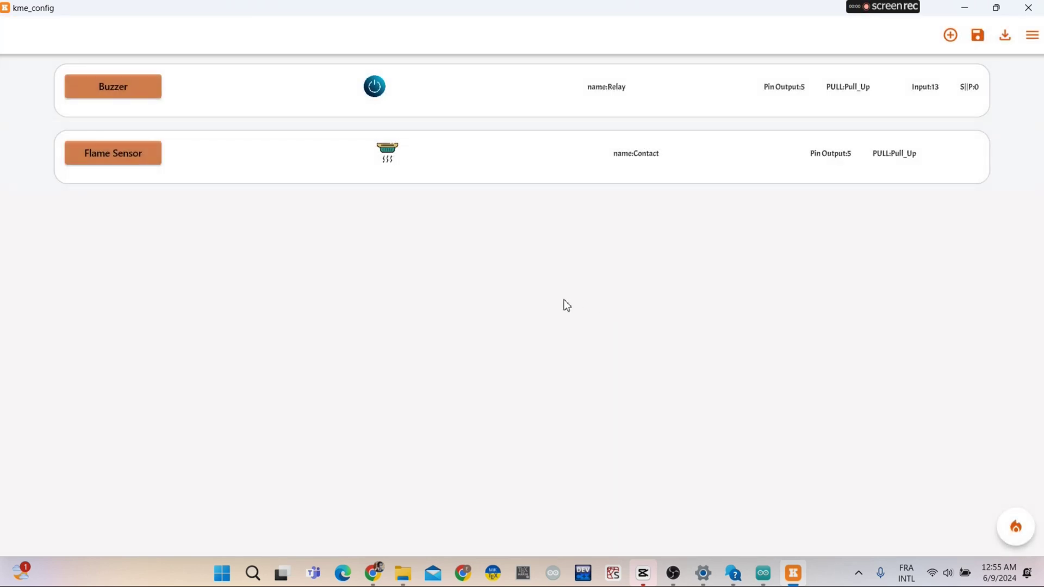
pyautogui.click(1017, 527)
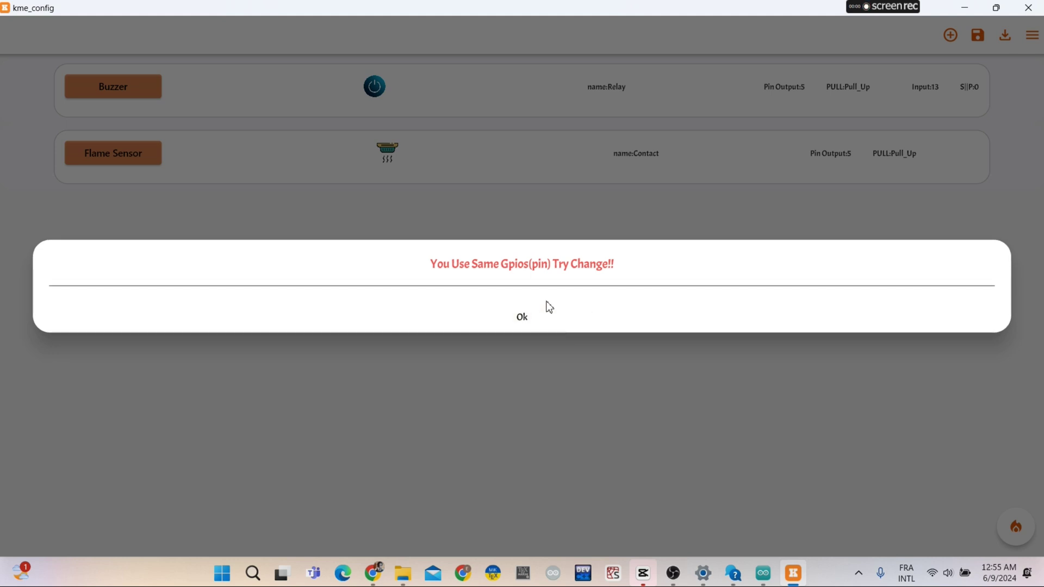
pyautogui.click(518, 320)
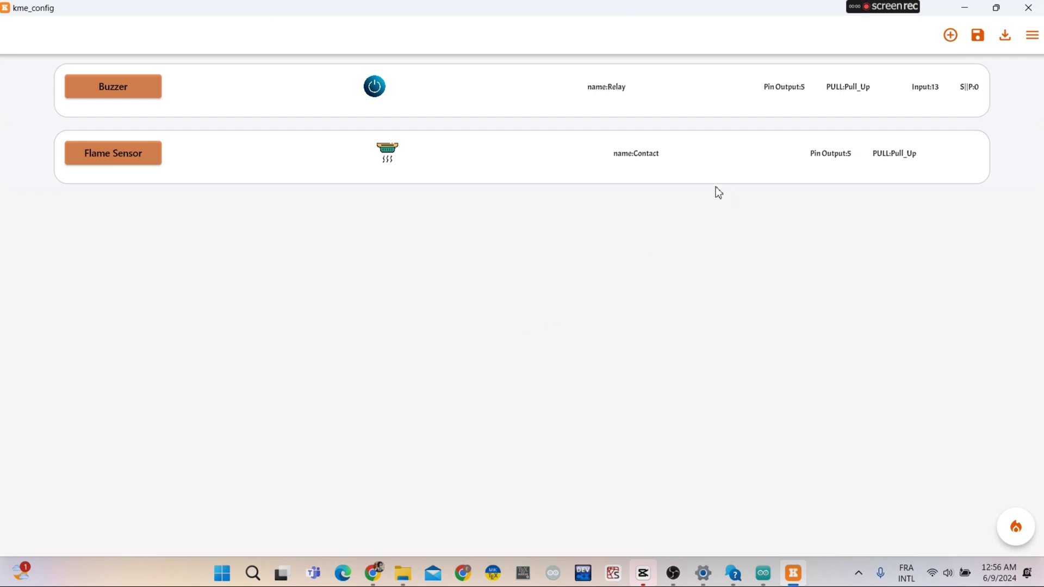
# Set the Buzzer relay's output pin to 4
pyautogui.click(782, 94)
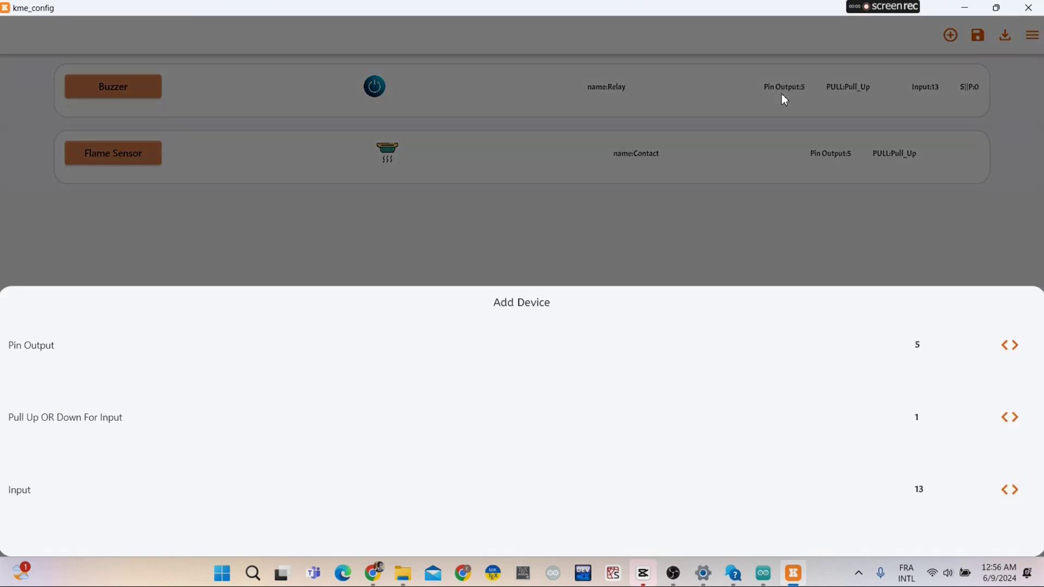
pyautogui.click(913, 345)
pyautogui.click(954, 272)
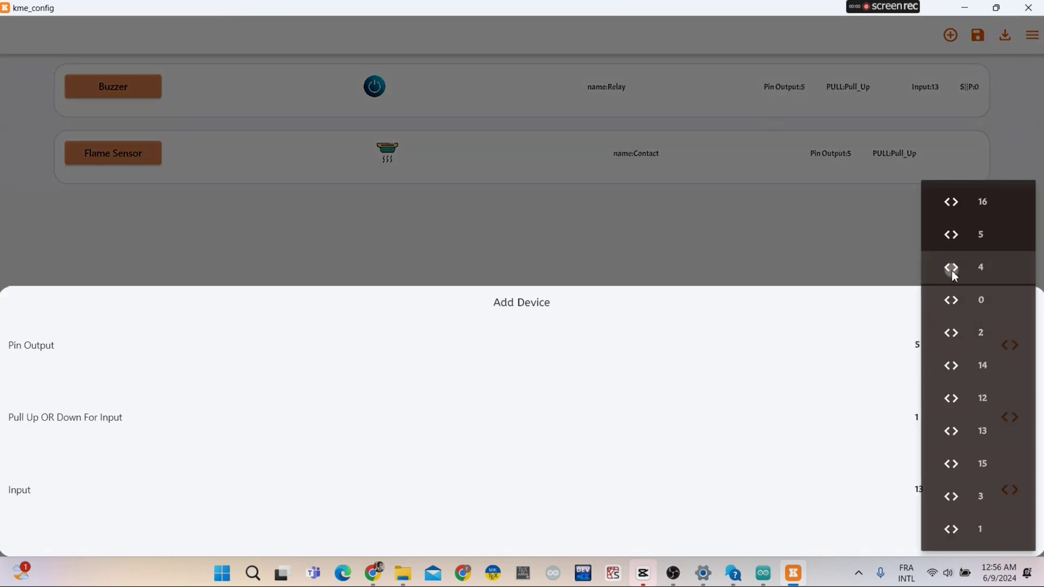
pyautogui.click(800, 248)
# Return the Buzzer relay's output pin to 5
pyautogui.click(786, 84)
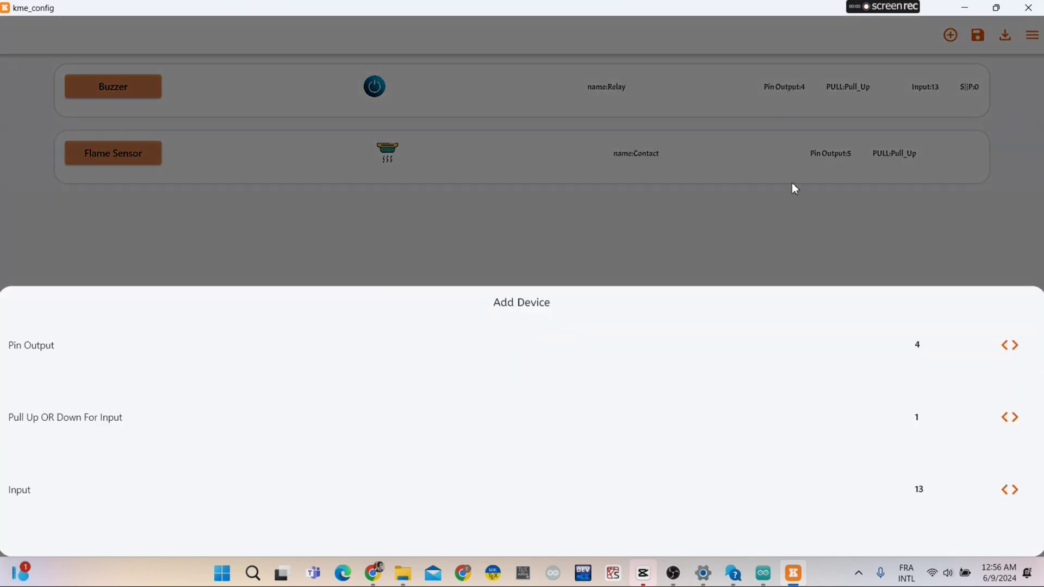
pyautogui.click(913, 348)
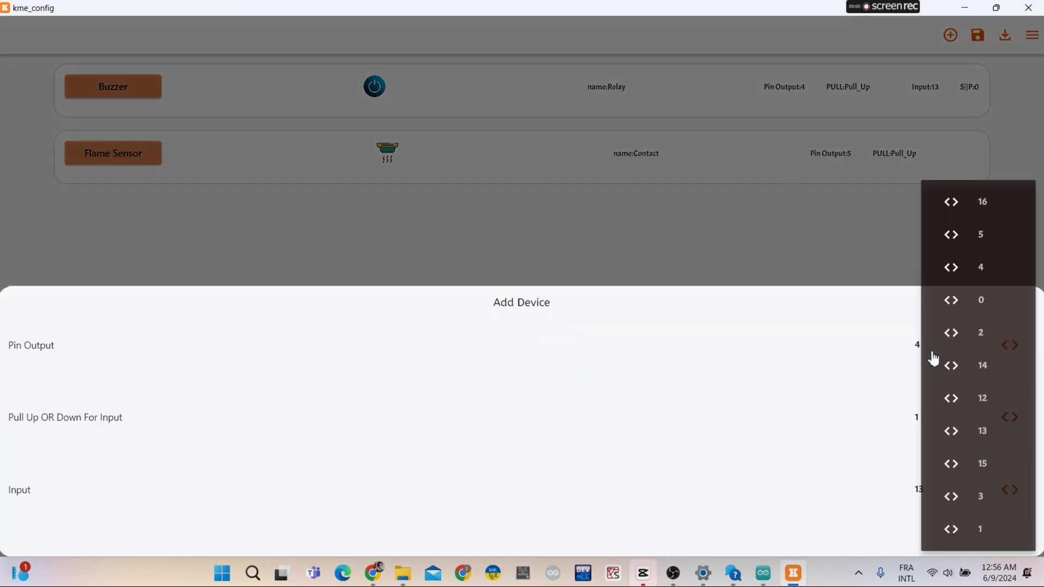
pyautogui.click(960, 240)
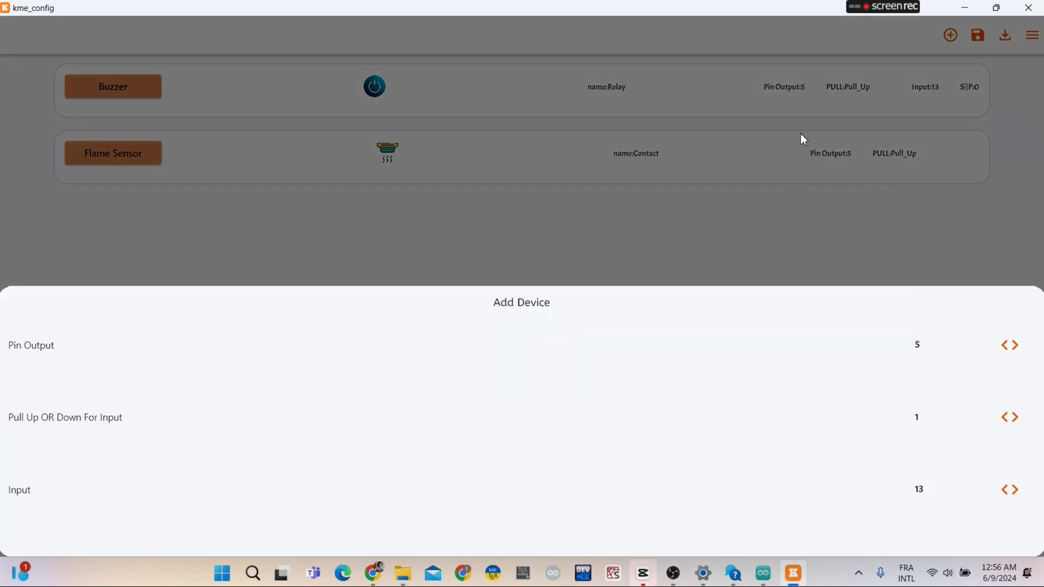
pyautogui.click(837, 159)
# Set the Flame Sensor's output pin to 4 and upload the configuration to the connected board
pyautogui.click(837, 159)
pyautogui.click(922, 349)
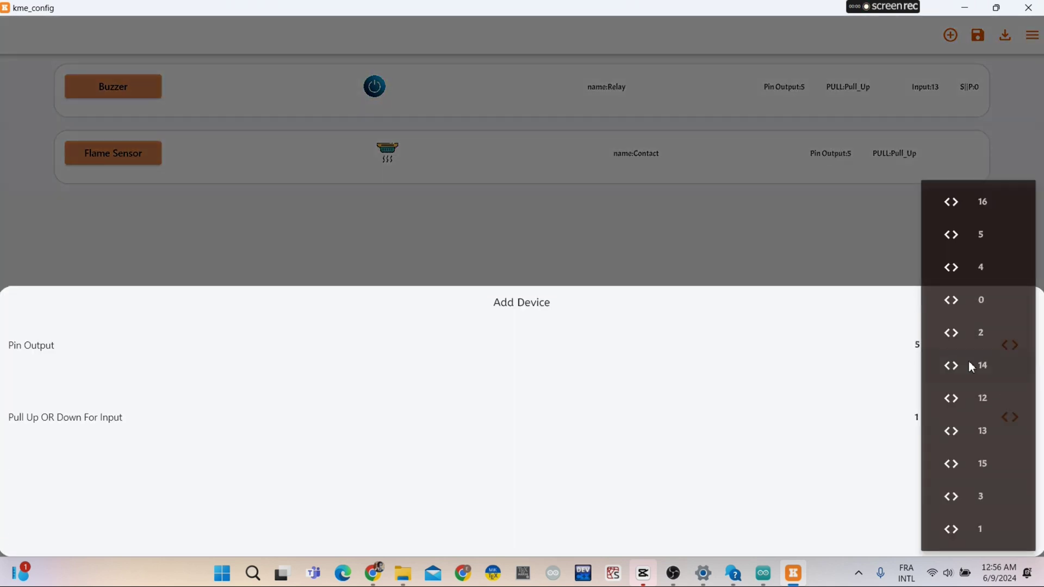
pyautogui.click(966, 270)
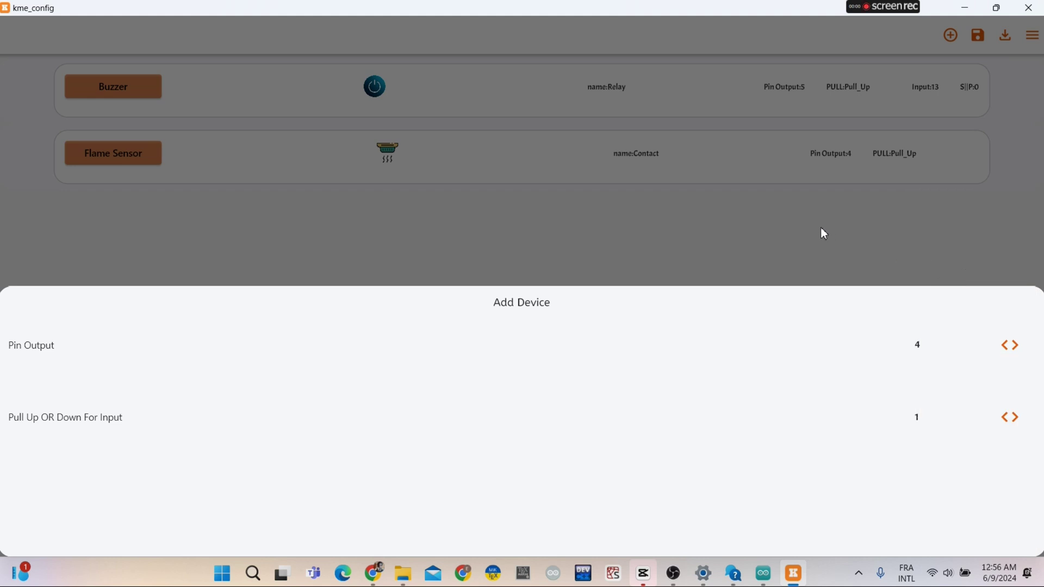
pyautogui.click(774, 220)
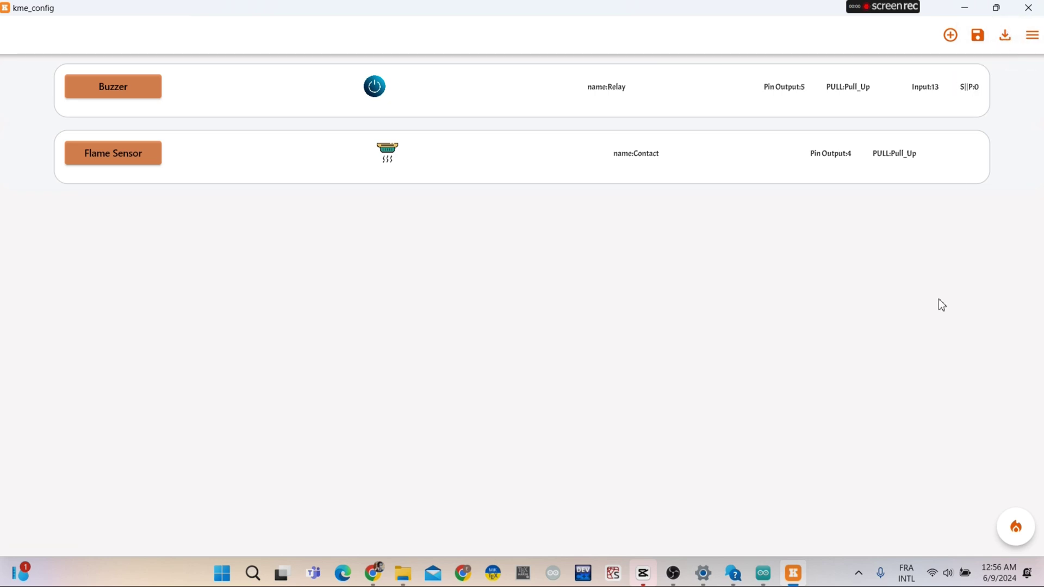
pyautogui.click(1017, 532)
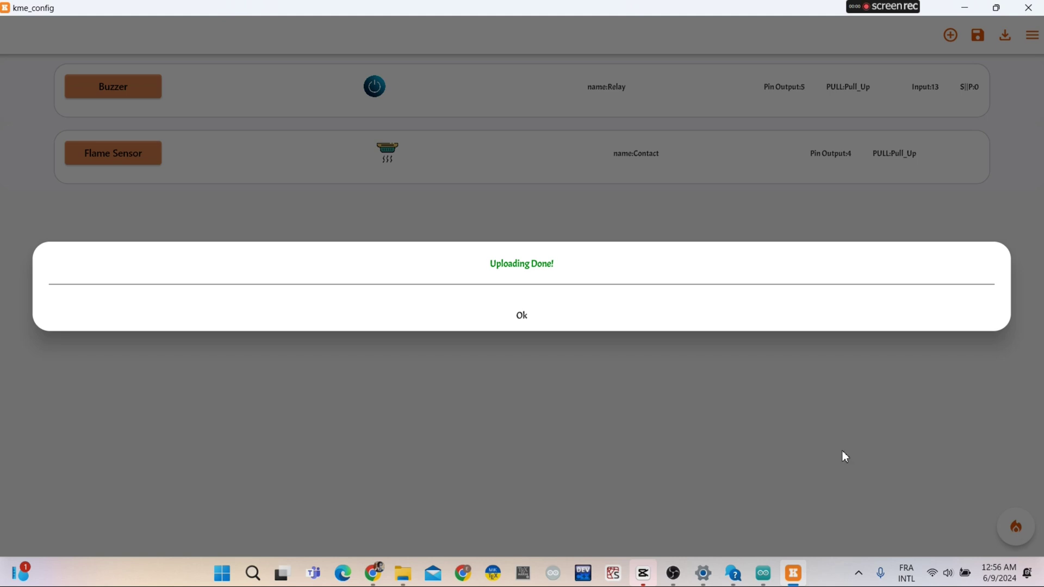
pyautogui.click(524, 320)
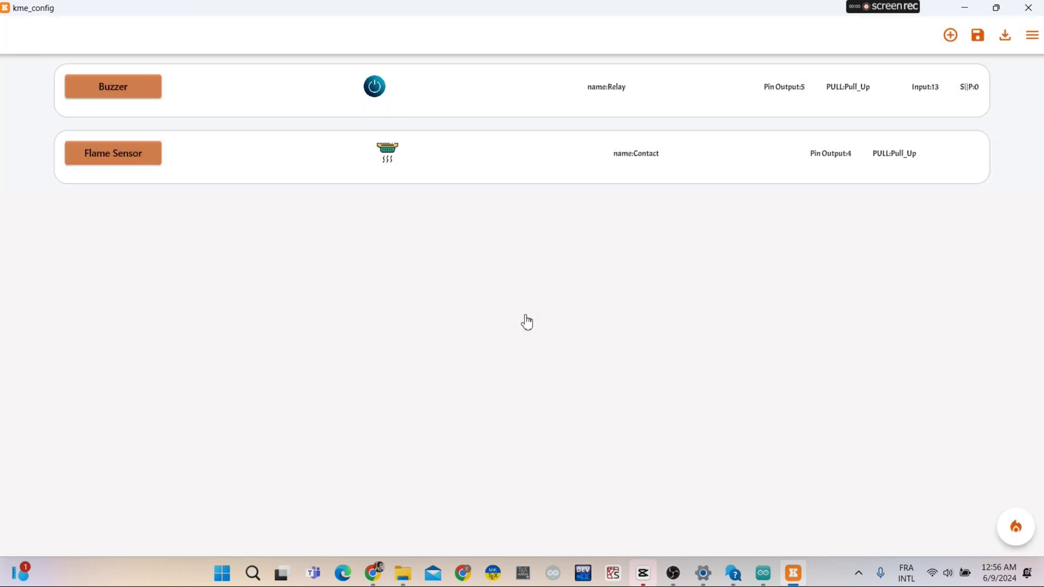